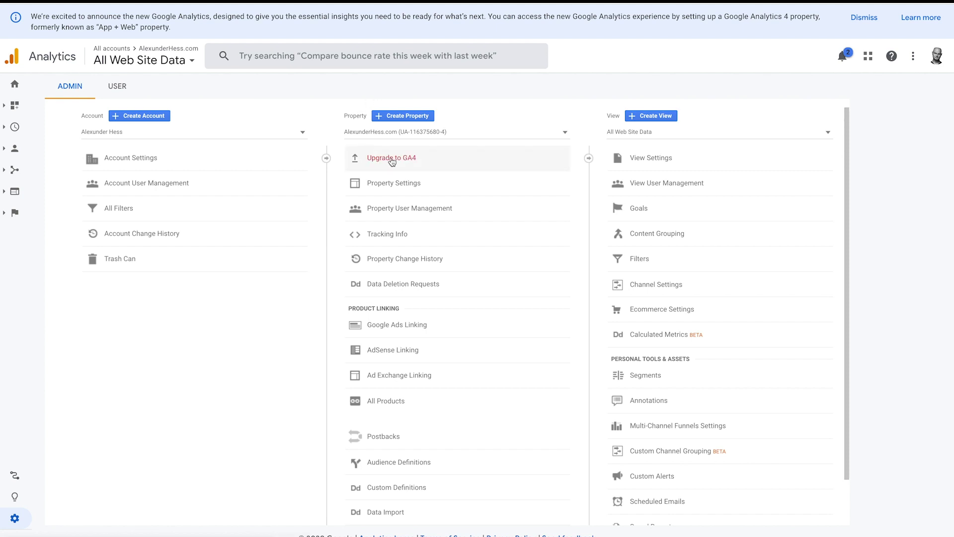
Upgrade the Universal Analytics property by creating a new Google Analytics 4 property, keeping data collection through existing tags enabled
click(392, 158)
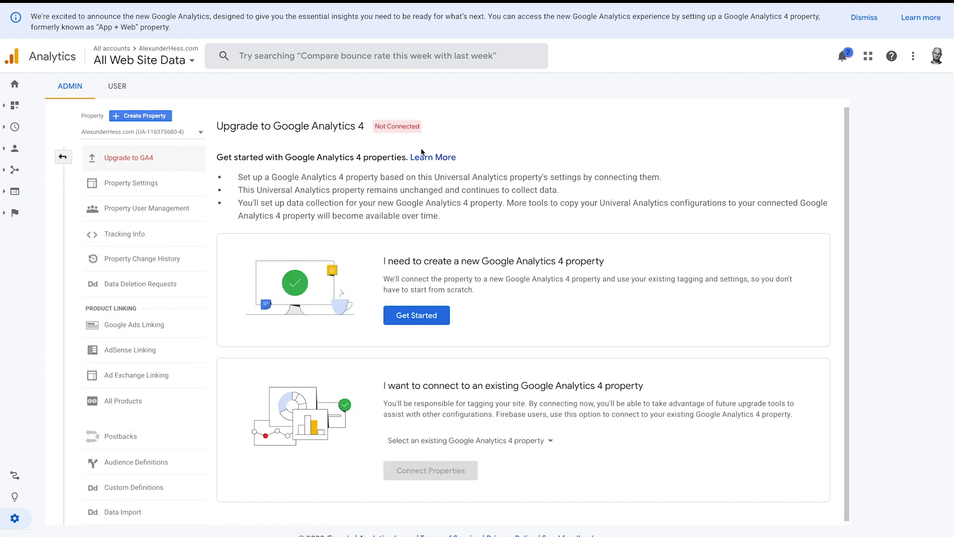
click(416, 316)
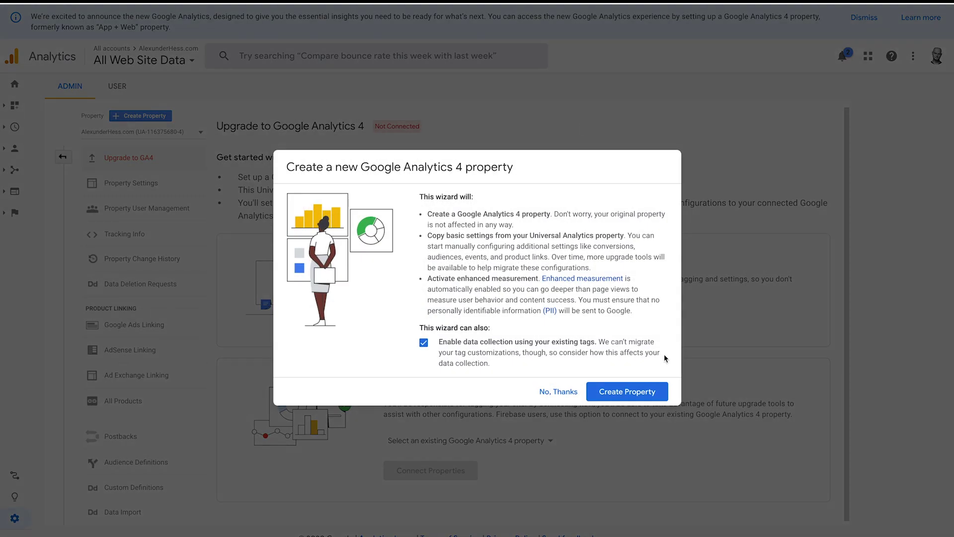
click(613, 393)
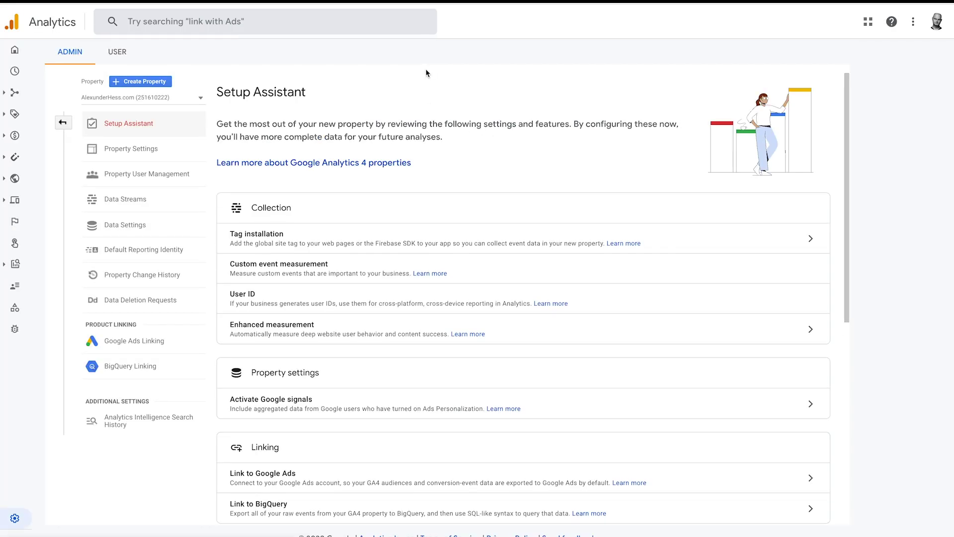
Review the Setup Assistant options and, from Tag installation, open the website's web stream details
scroll(338, 210, down, 7)
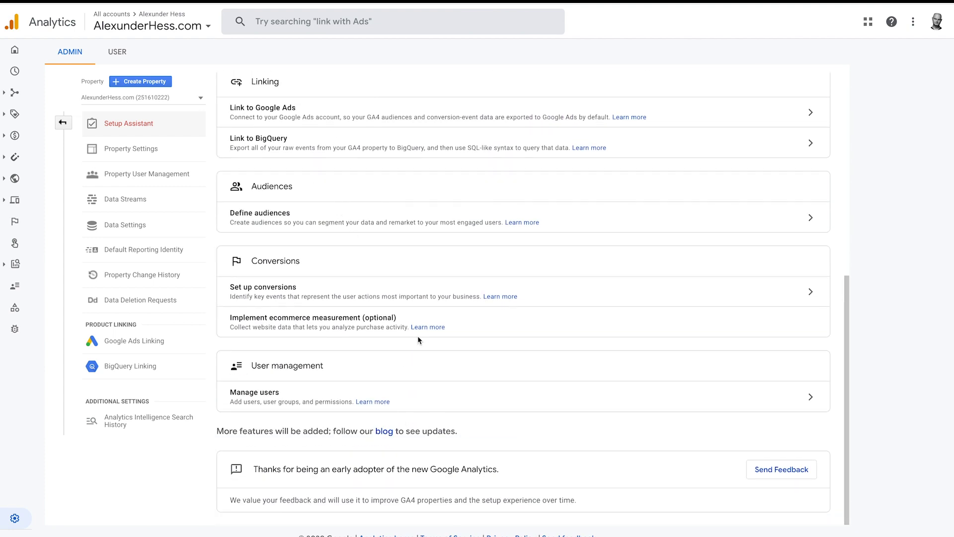
scroll(418, 335, up, 7)
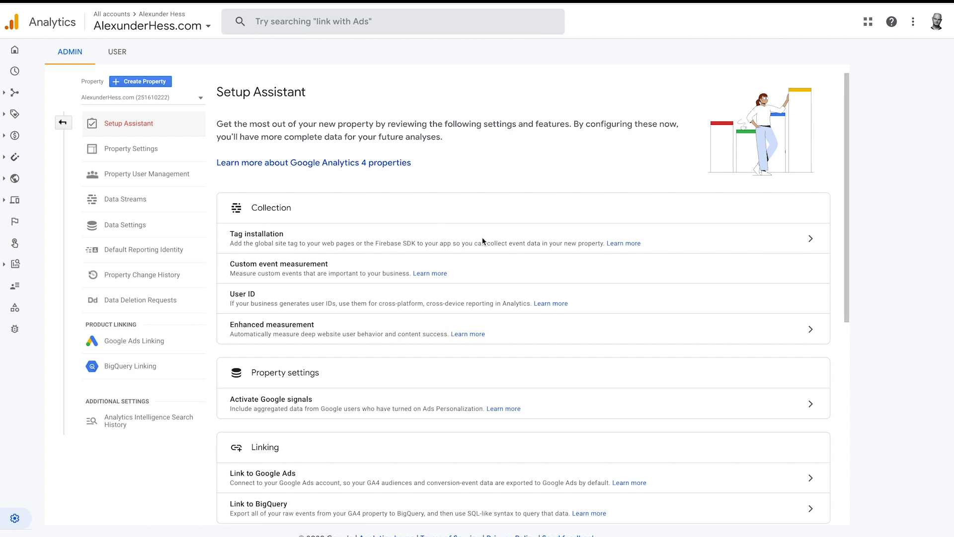
click(811, 241)
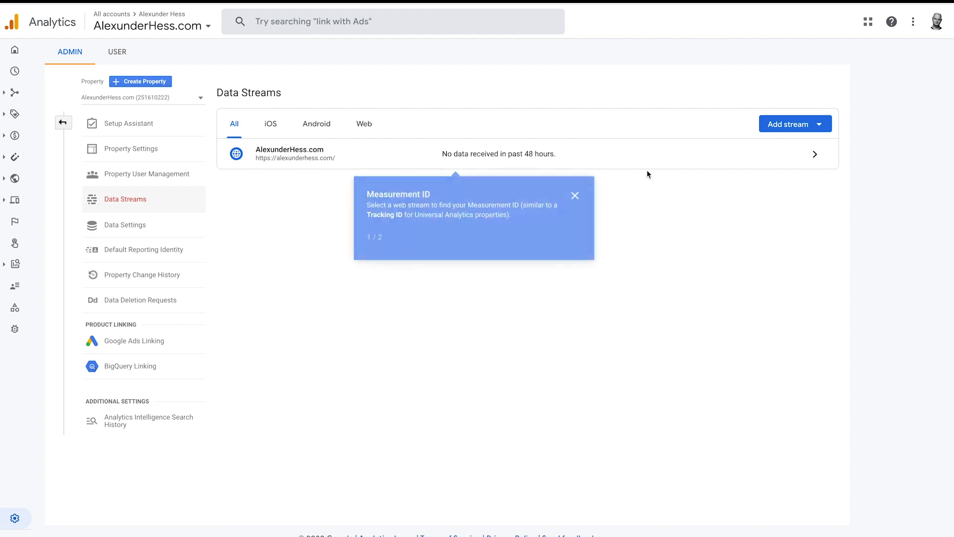
click(644, 164)
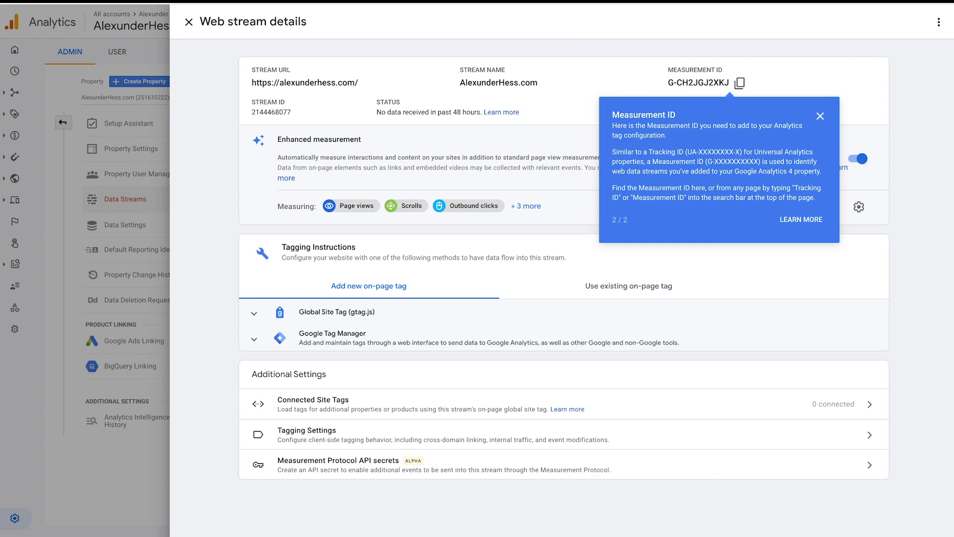
Switch to Google Tag Manager and create a new tag named "GA4 Property" in the default workspace
click(467, 1)
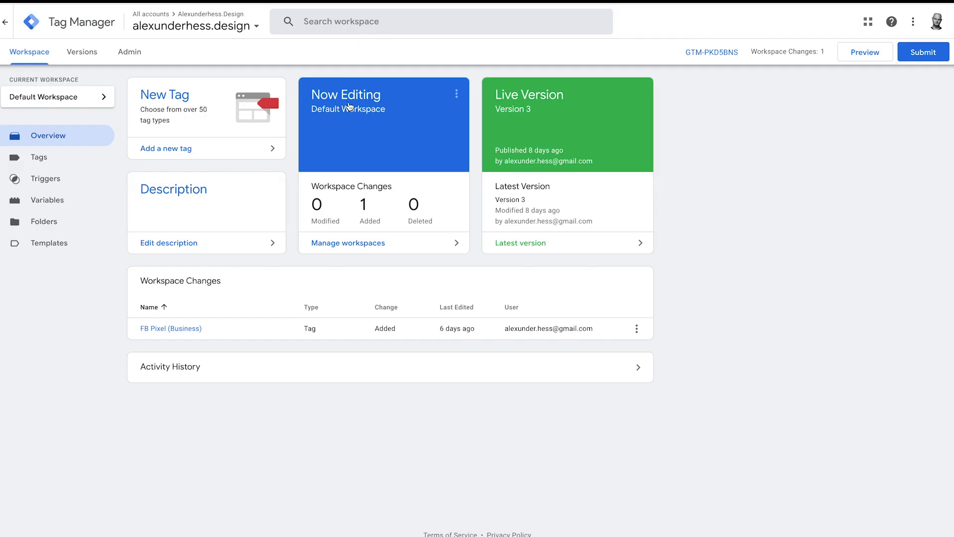
click(60, 163)
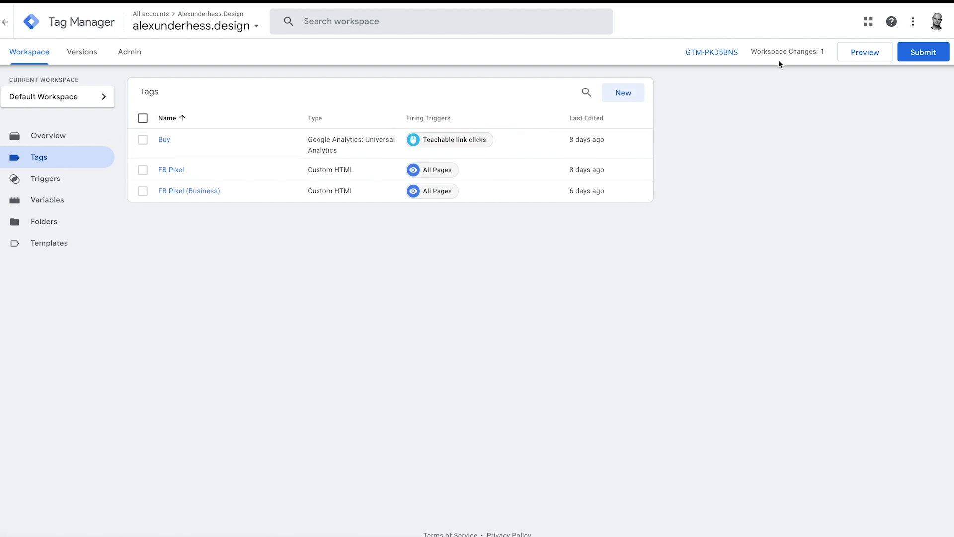
click(618, 91)
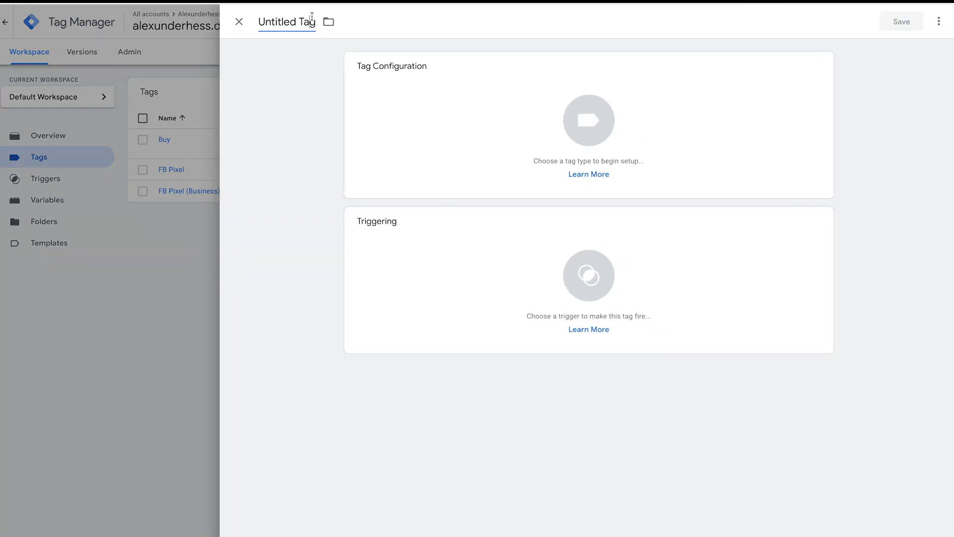
click(312, 22)
key(ctrl+a)
text(Ga)
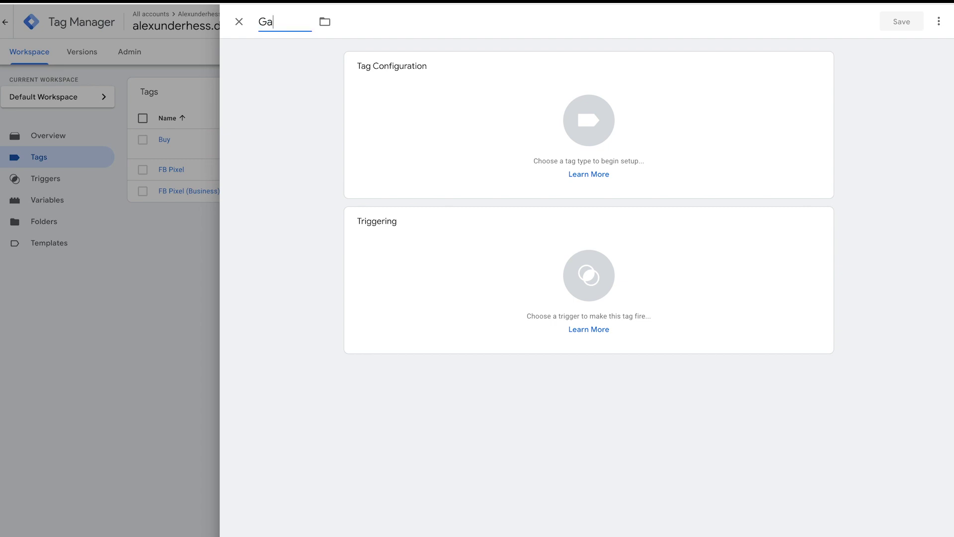
text(4)
key(BackSpace)
key(BackSpace)
text(A4 Property)
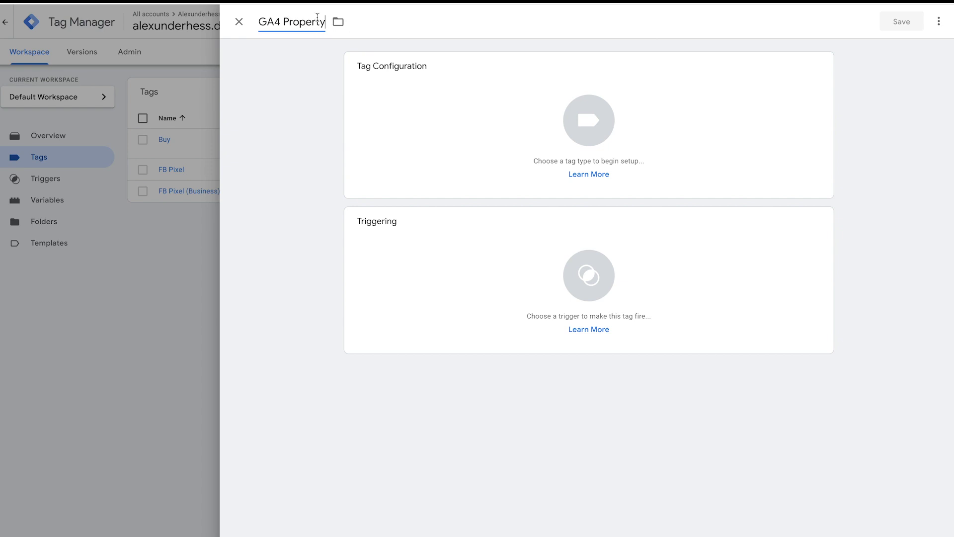
Set the tag type to Google Analytics: GA4 Configuration and fill in the Measurement ID copied from the Analytics web stream details
click(550, 97)
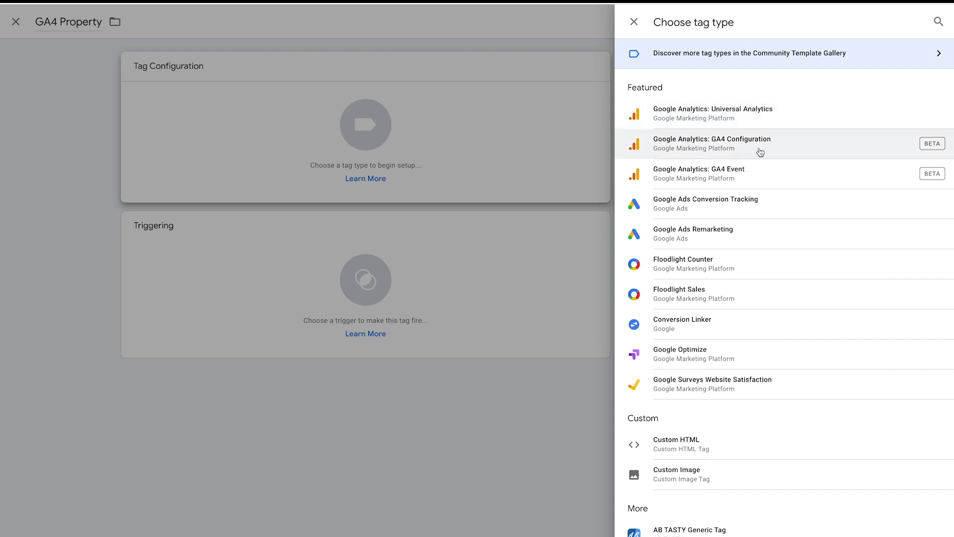
click(859, 150)
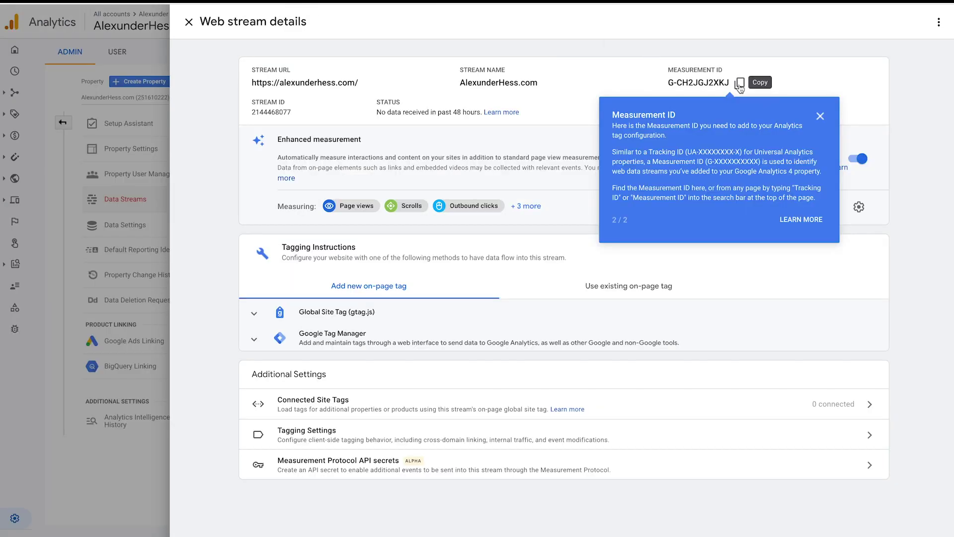
click(740, 83)
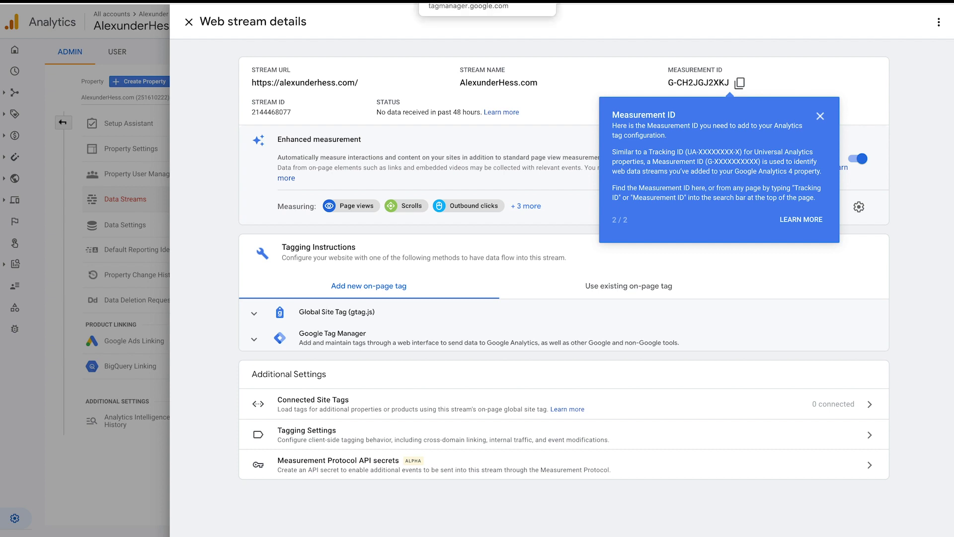
click(486, 1)
click(421, 186)
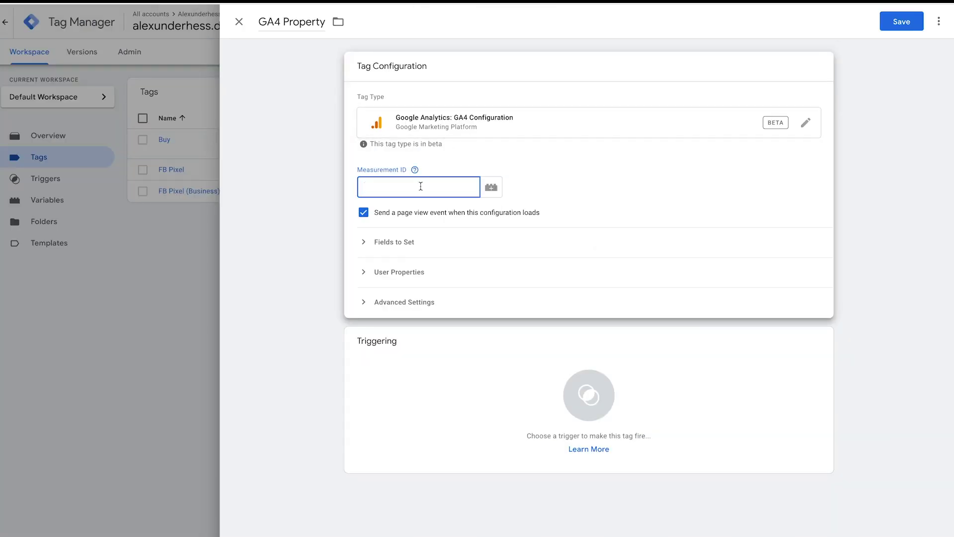
key(ctrl+v)
Add the All Pages trigger to the GA4 Property tag and save the tag
click(603, 418)
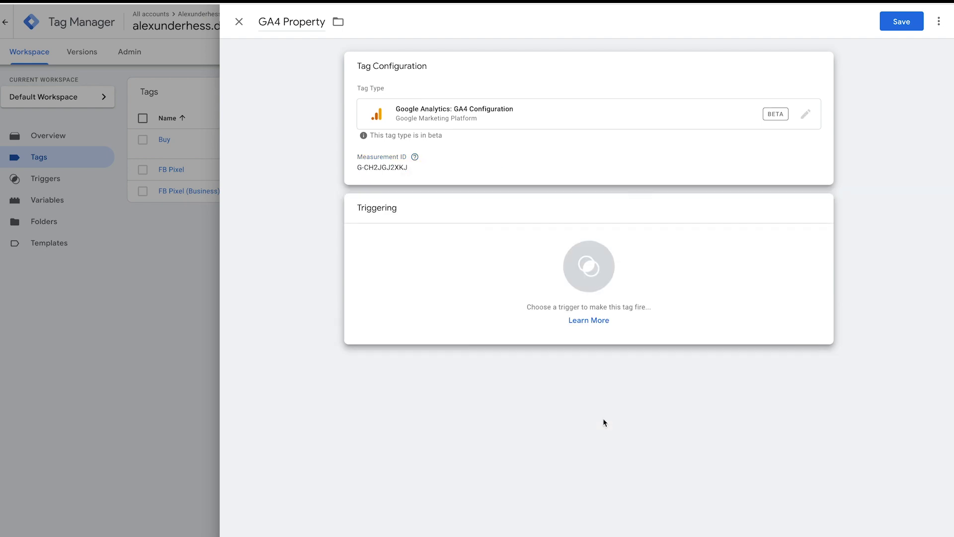
click(377, 72)
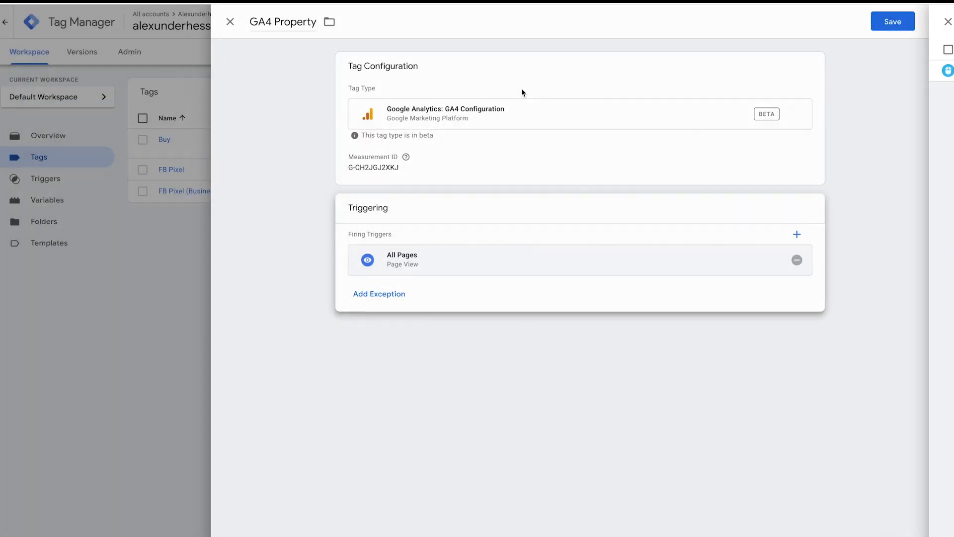
click(908, 22)
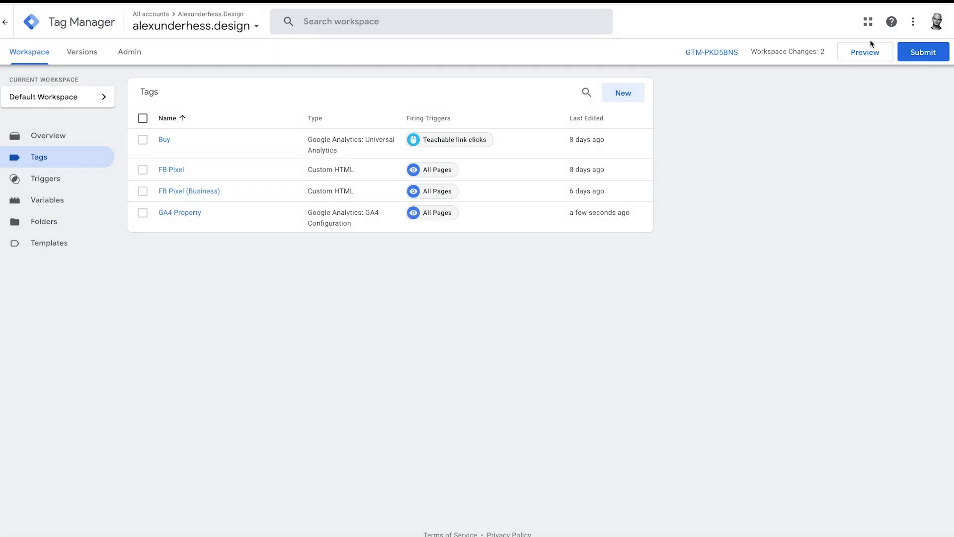
Preview the container in Tag Assistant on the website's URL with the debug signal included
click(866, 52)
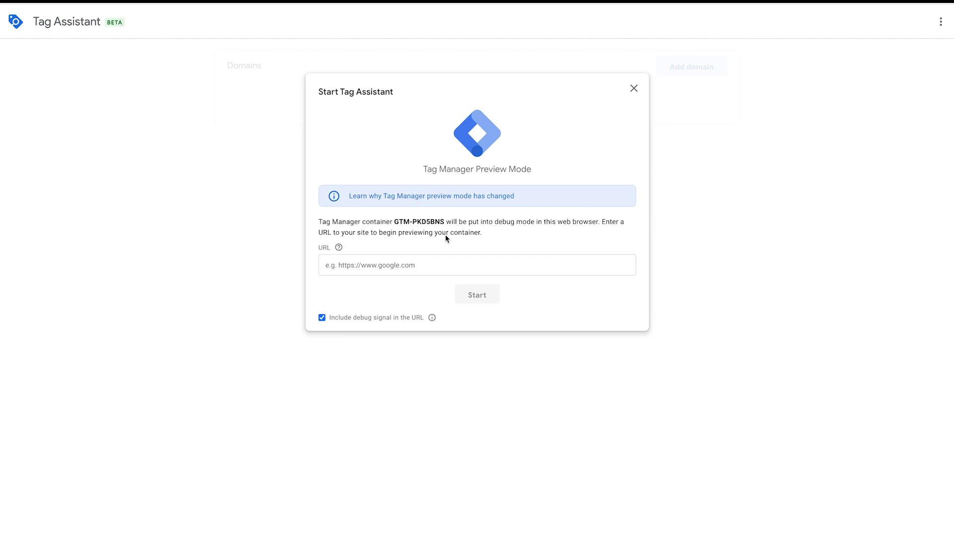
click(398, 265)
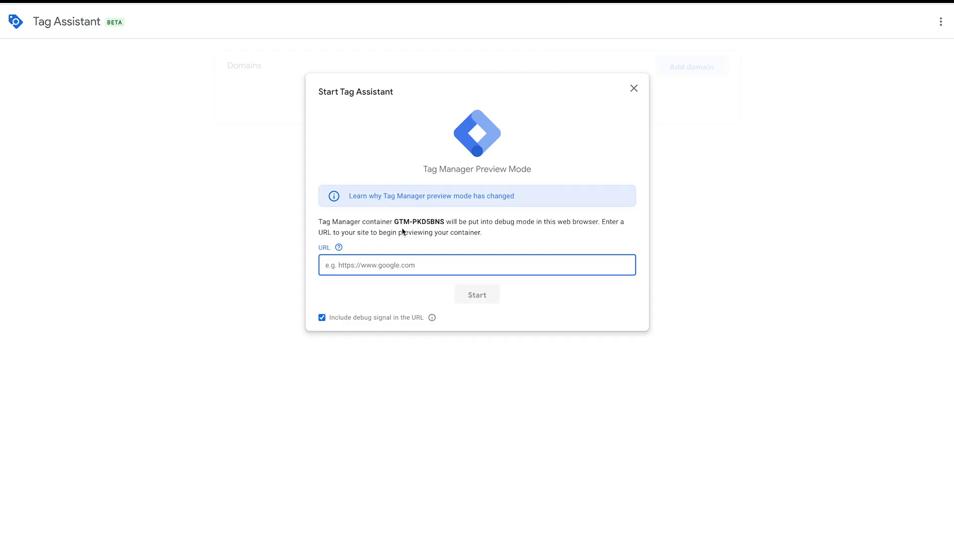
key(ctrl+v)
click(473, 295)
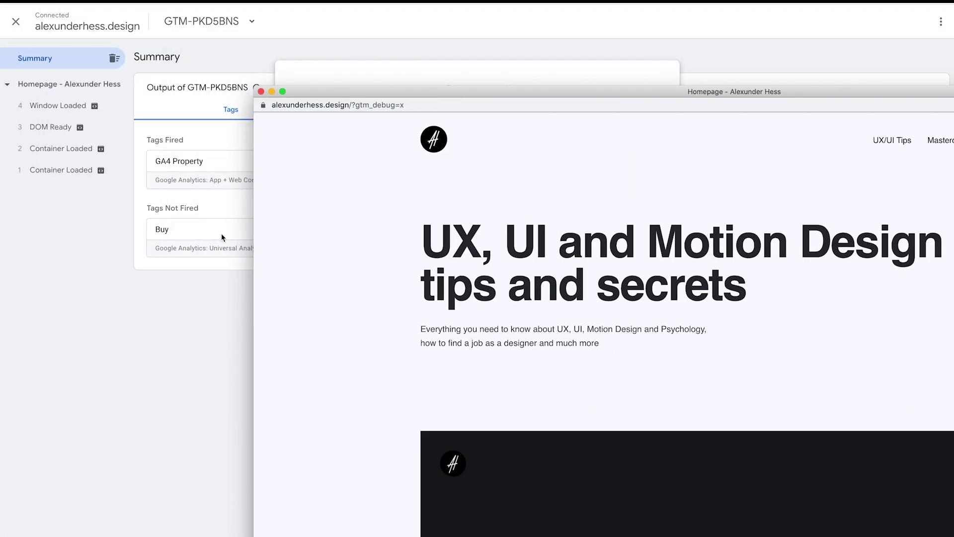
Bring the Tag Assistant summary forward and check whether the GA4 Property tag is among the fired tags
click(183, 335)
click(496, 213)
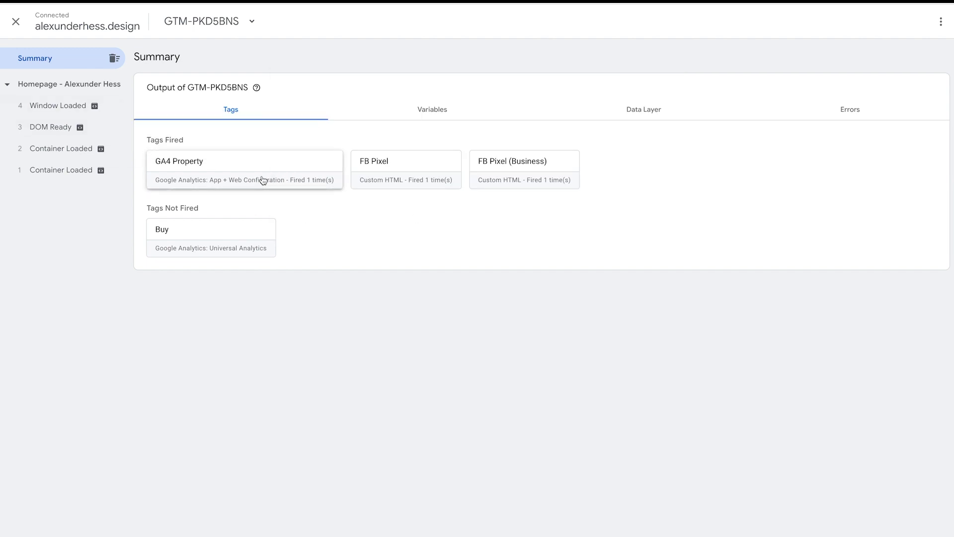
drag(147, 139, 207, 141)
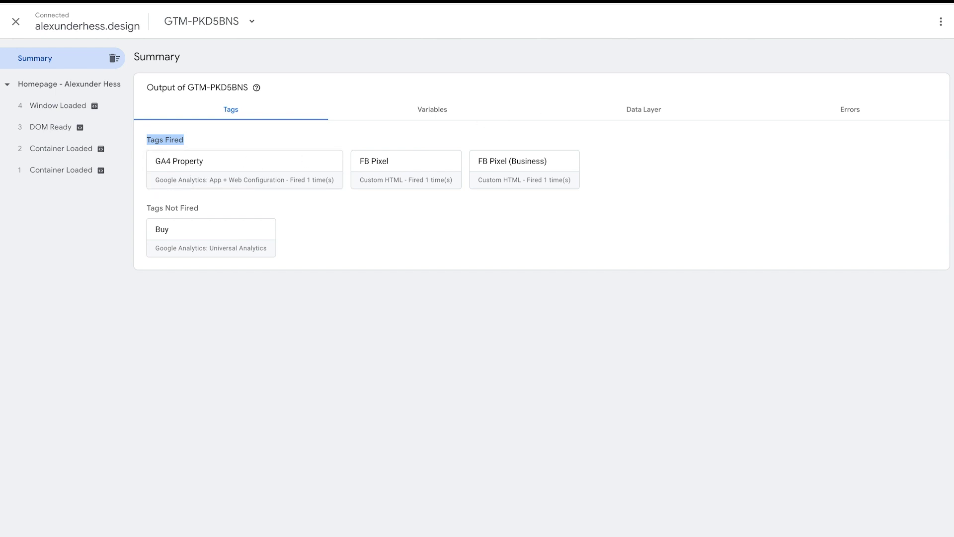
Return to the Tag Manager workspace and publish its changes as a version named "GA4"
click(214, 1)
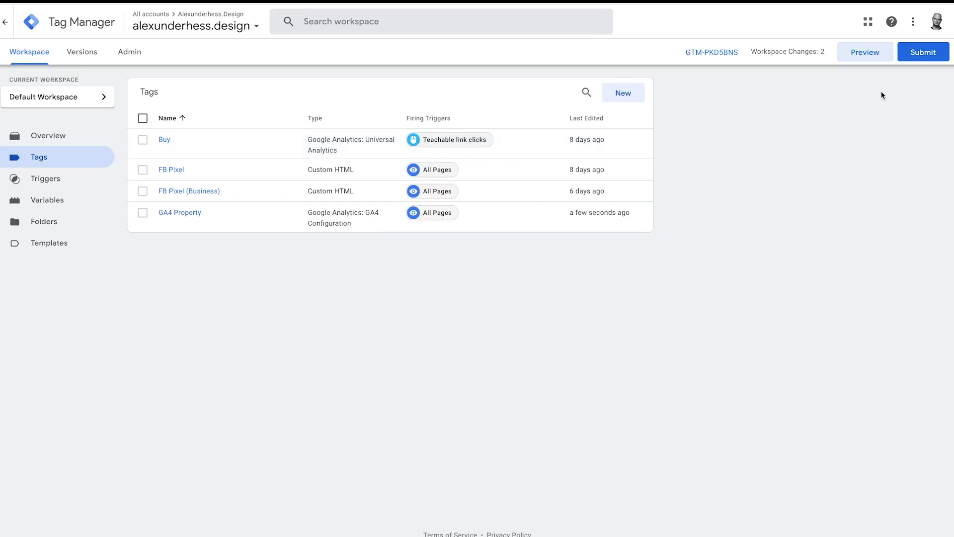
click(924, 52)
click(449, 140)
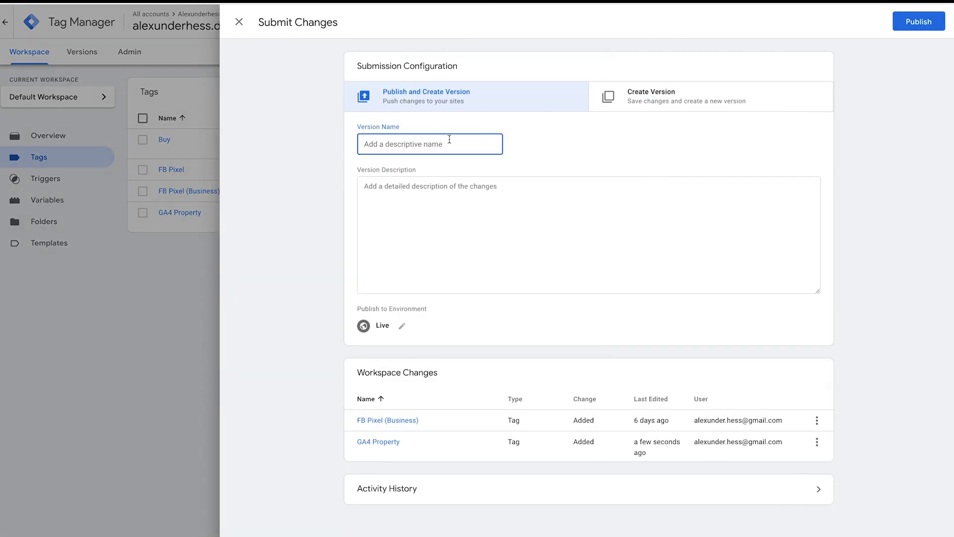
text(GA4)
click(919, 23)
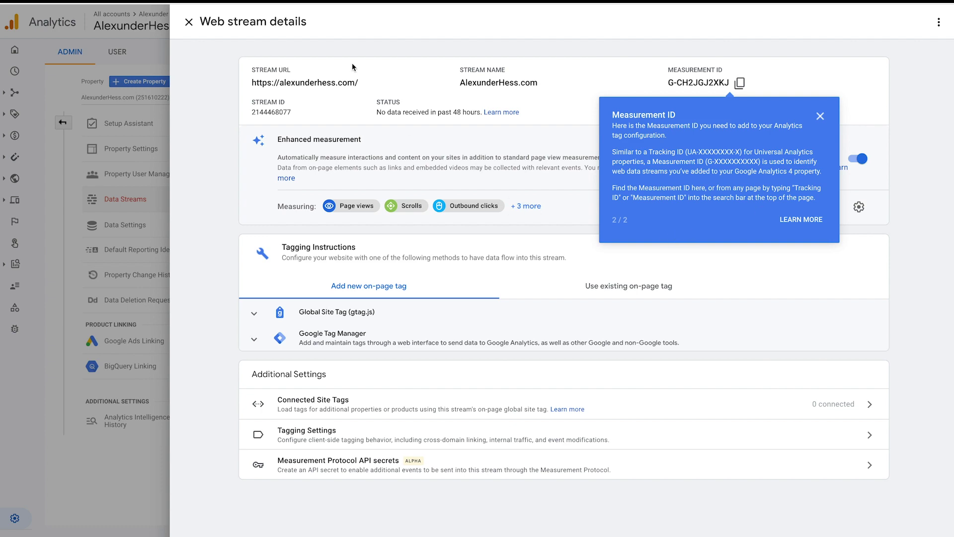
Back in Google Analytics, leave the web stream details, view the stream types that can be added, and open the Realtime overview
click(189, 21)
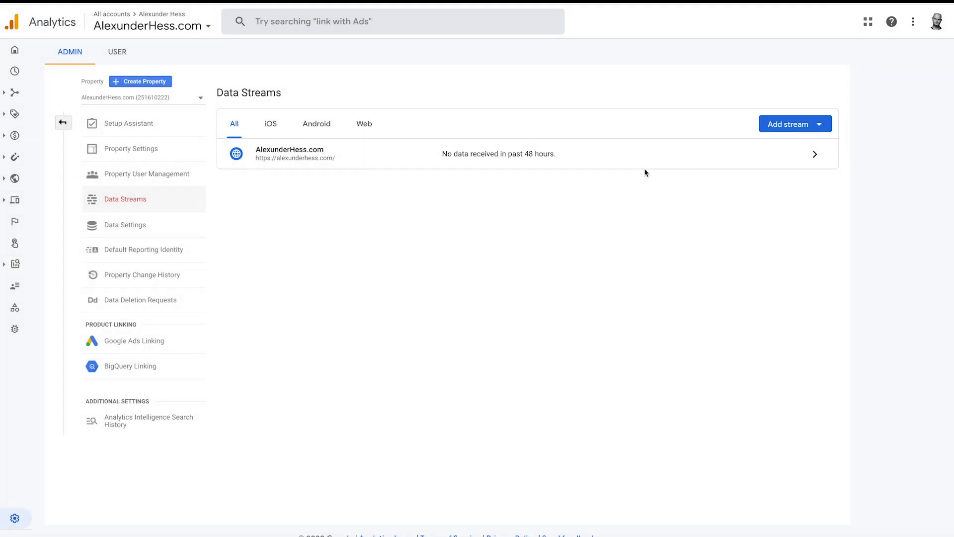
click(808, 126)
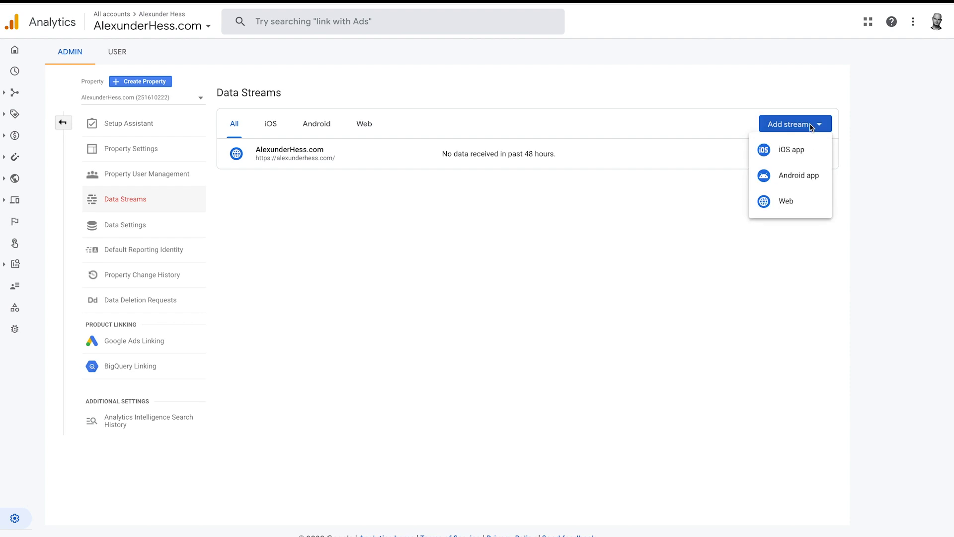
click(580, 235)
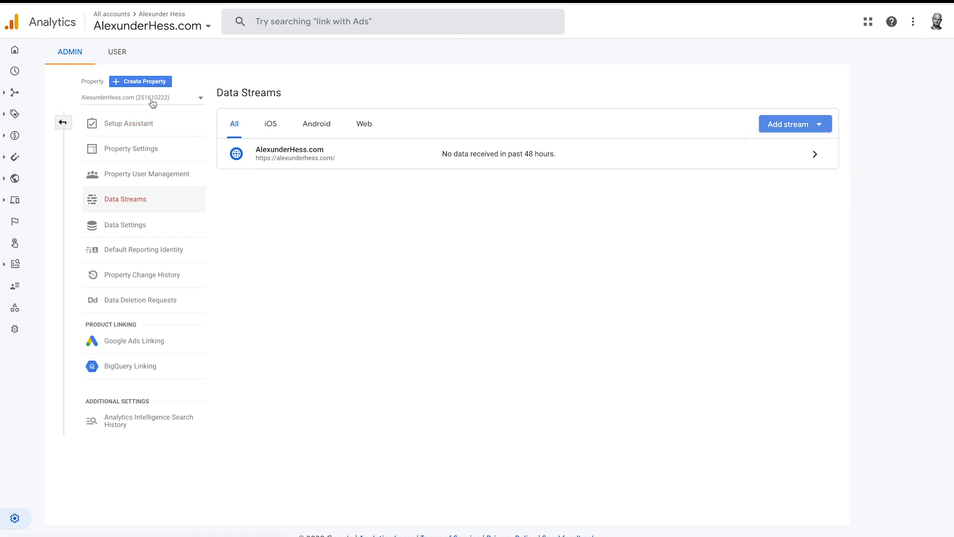
click(13, 76)
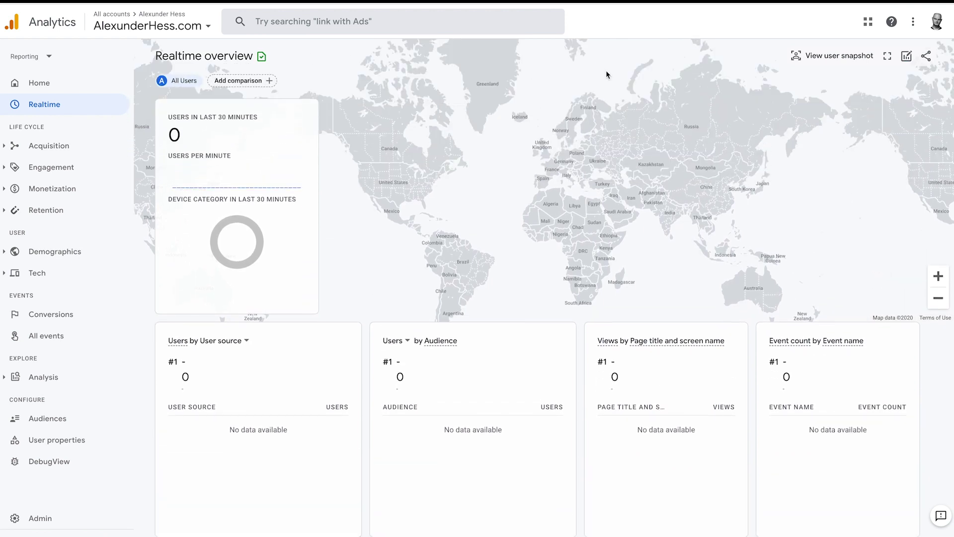
Switch to the other browser profile and look through the Home report cards of the SEO Challenge GA4 property
click(935, 3)
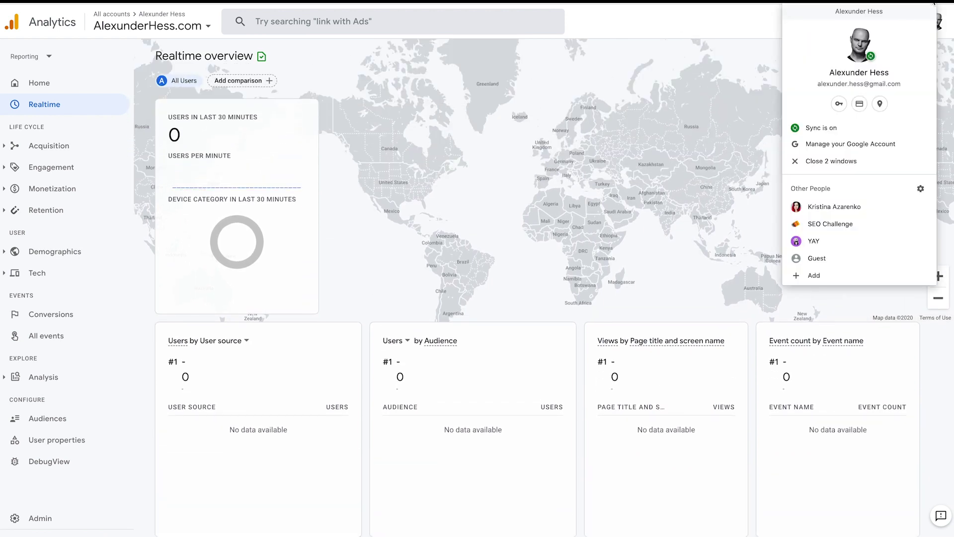
click(825, 207)
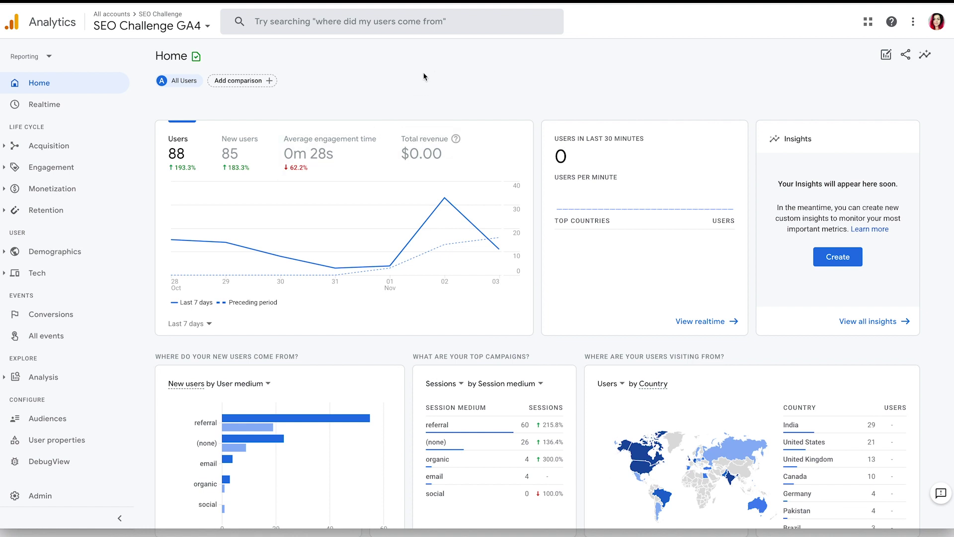
scroll(366, 239, down, 9)
scroll(388, 272, up, 9)
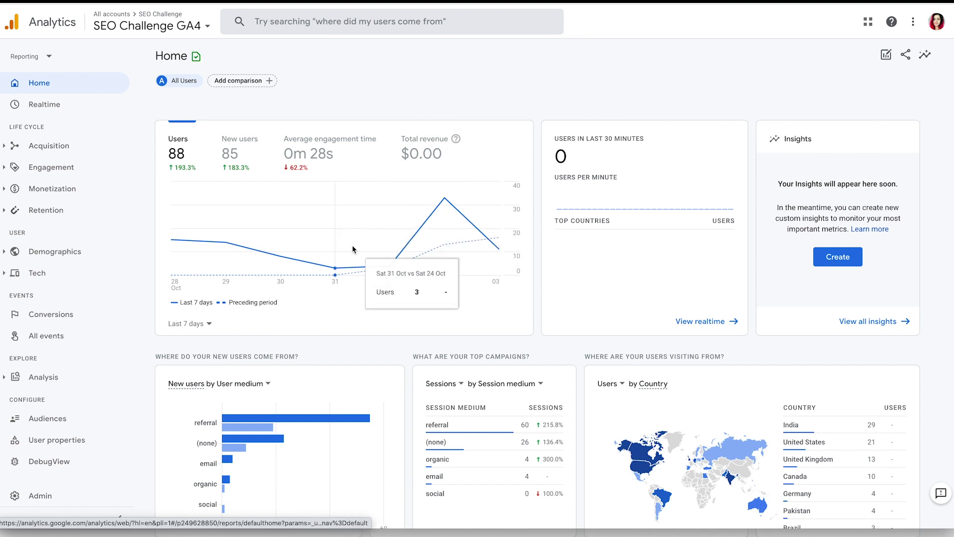
scroll(339, 353, down, 1)
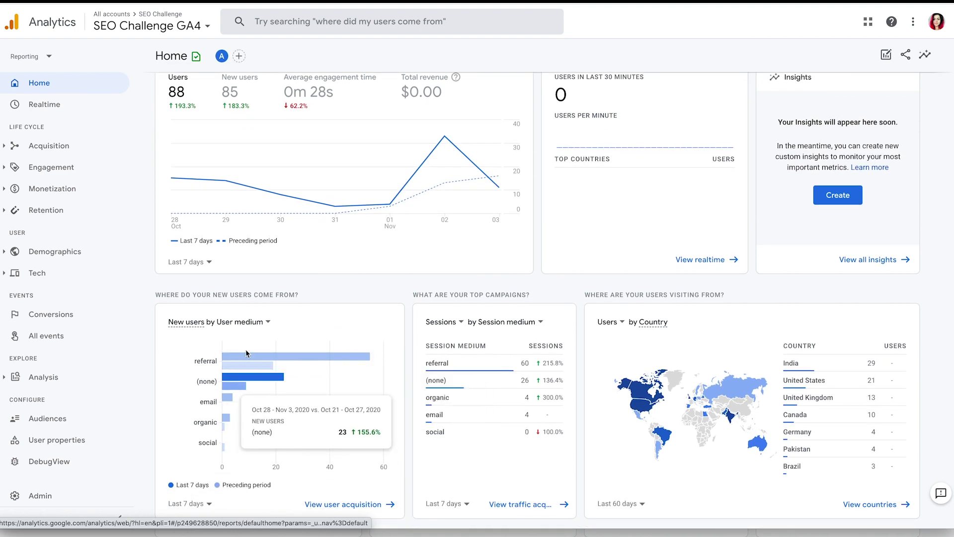
Look through the remaining Home report cards, open the full Events report from the top events card, and examine its charts and event table
scroll(299, 332, down, 3)
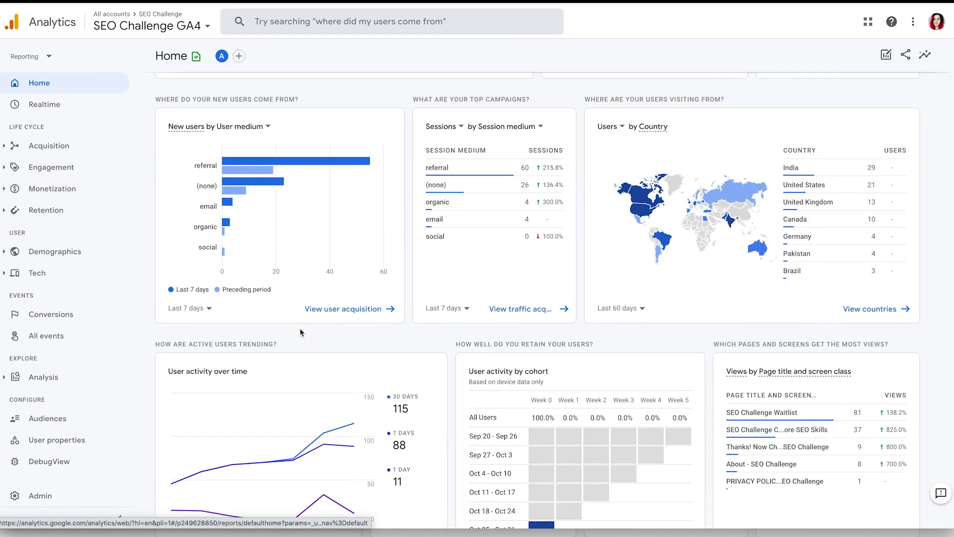
scroll(366, 326, down, 1)
scroll(366, 326, down, 4)
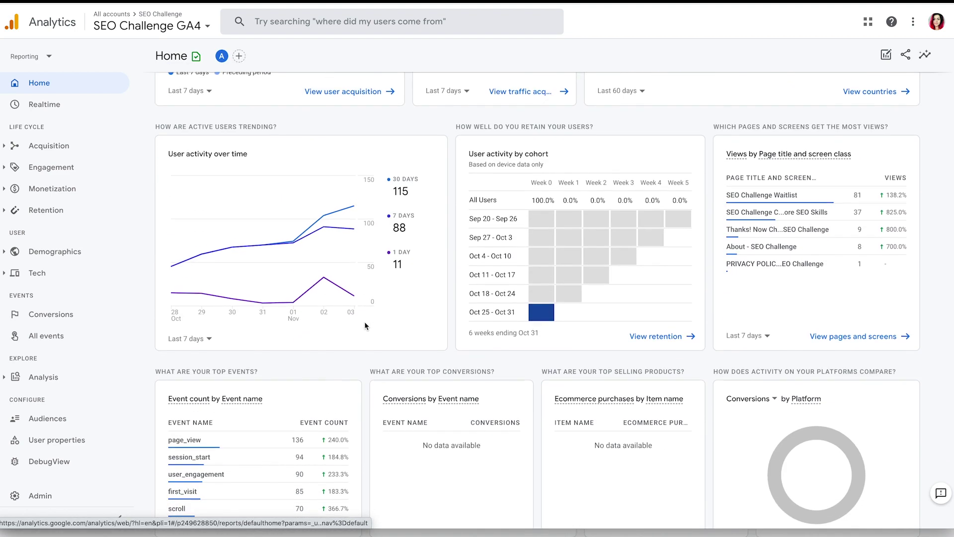
click(308, 494)
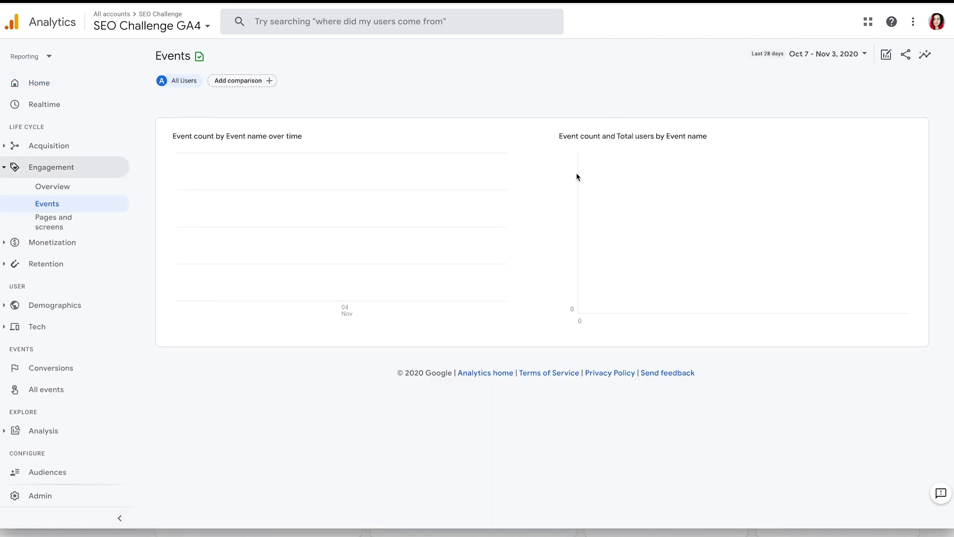
scroll(364, 266, down, 2)
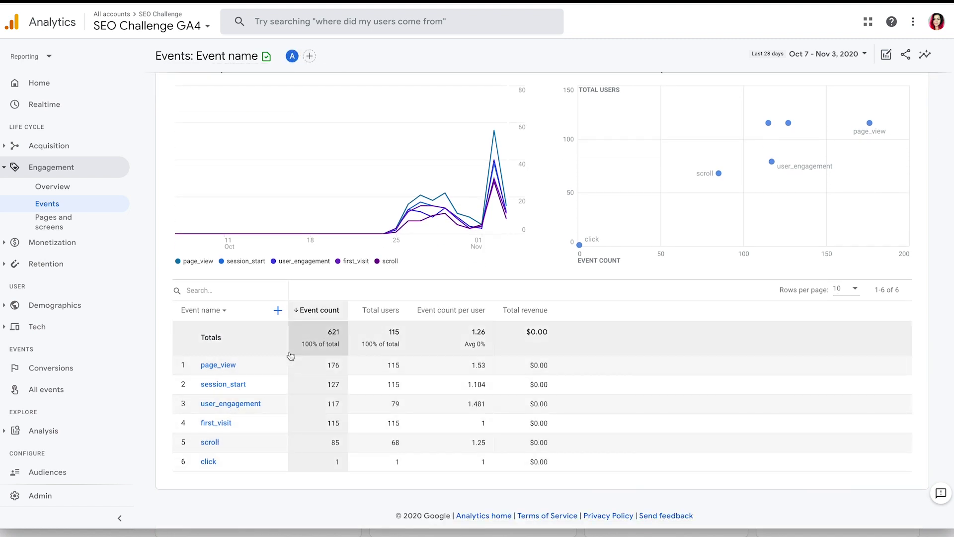
scroll(353, 243, up, 1)
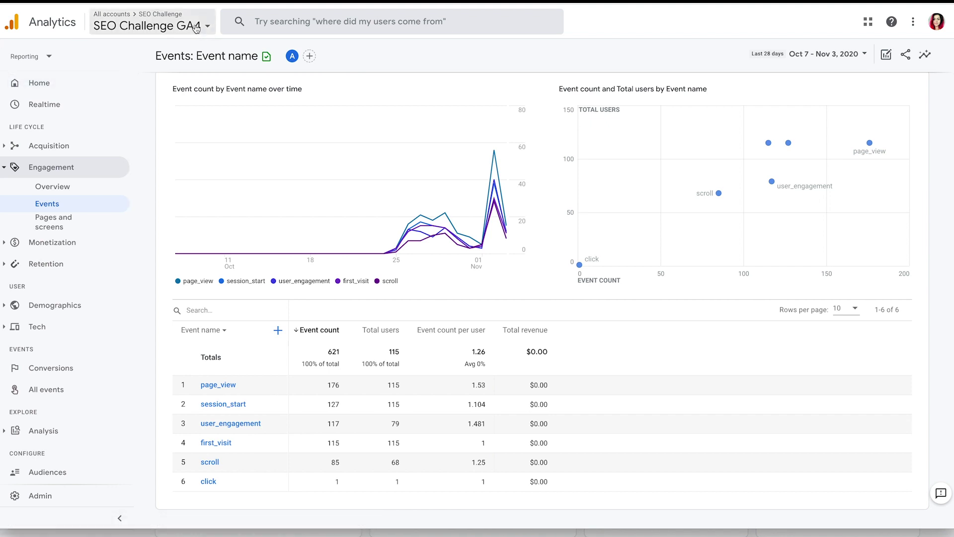
Switch back to the browser profile that has the Realtime overview of the newly created GA4 property open
click(938, 28)
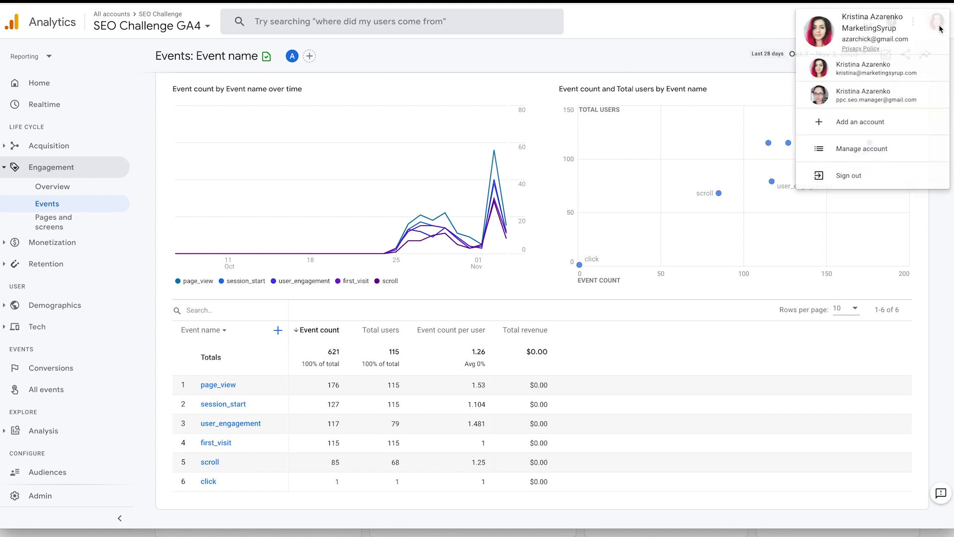
click(700, 51)
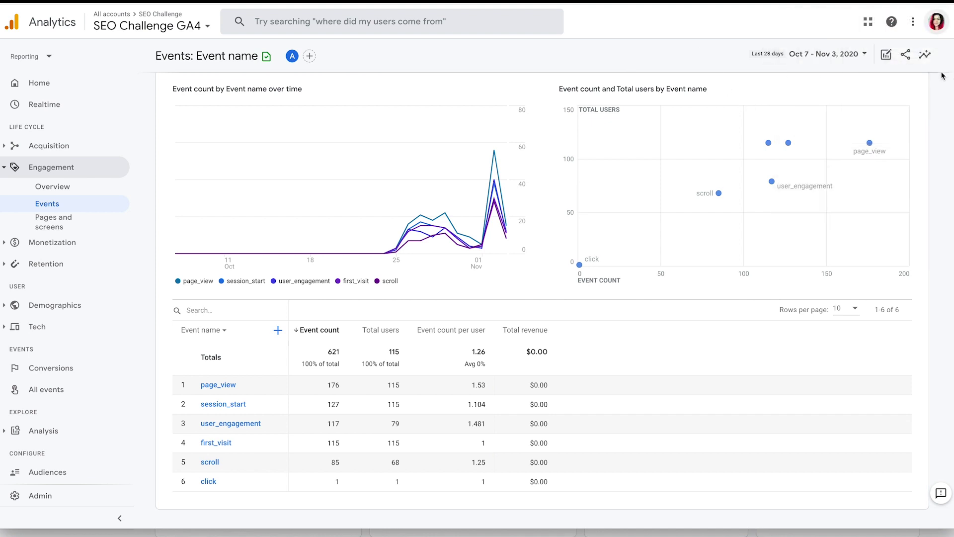
click(928, 4)
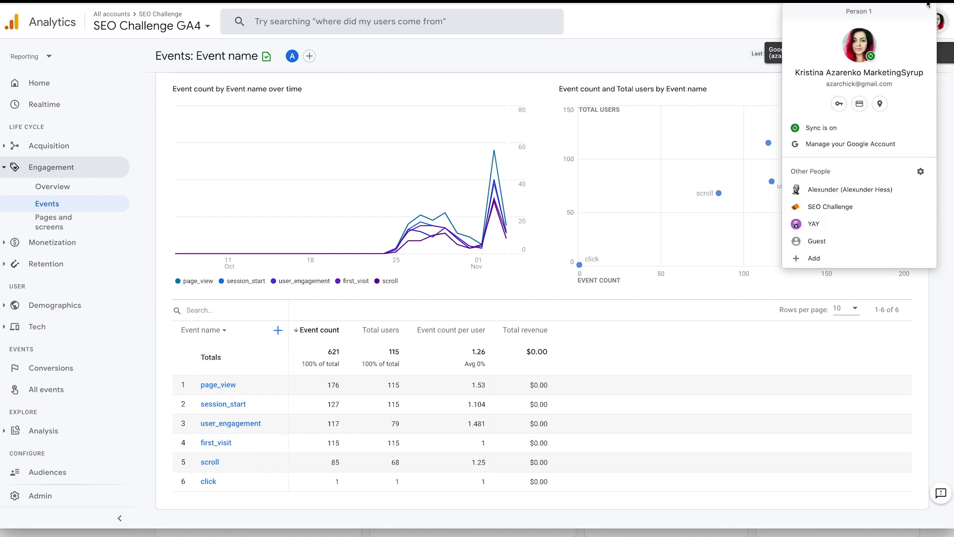
click(851, 191)
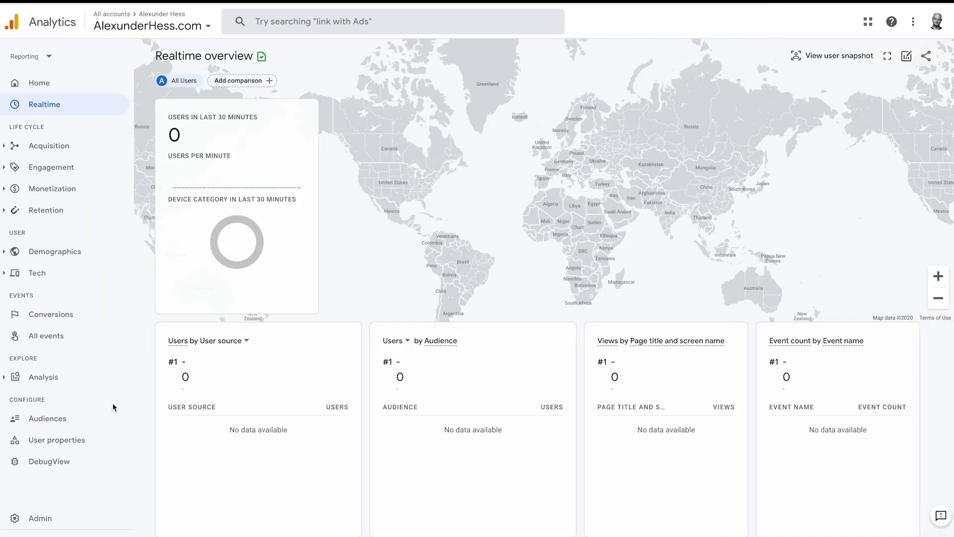
Open the Analytics administration settings, dismiss the survey, and start creating a new property in the current account
click(45, 520)
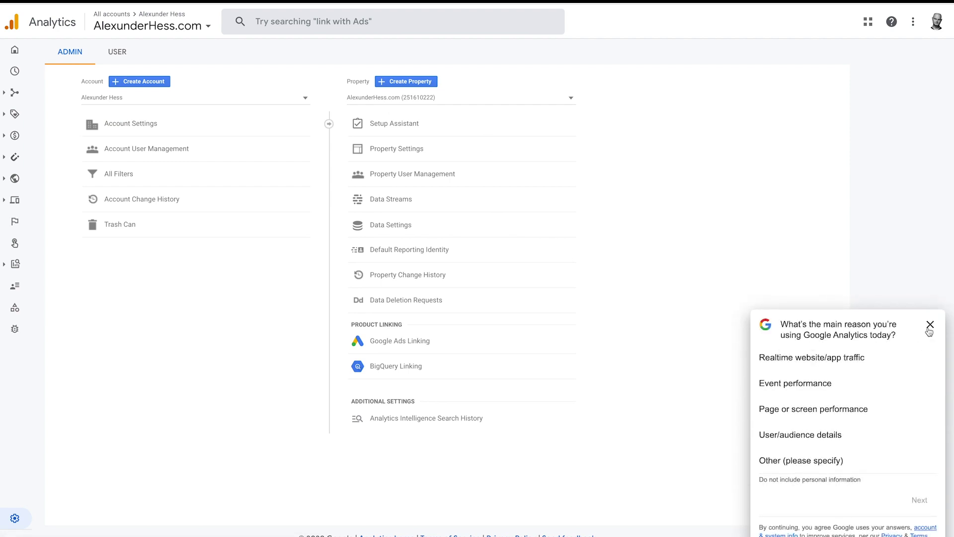
click(930, 323)
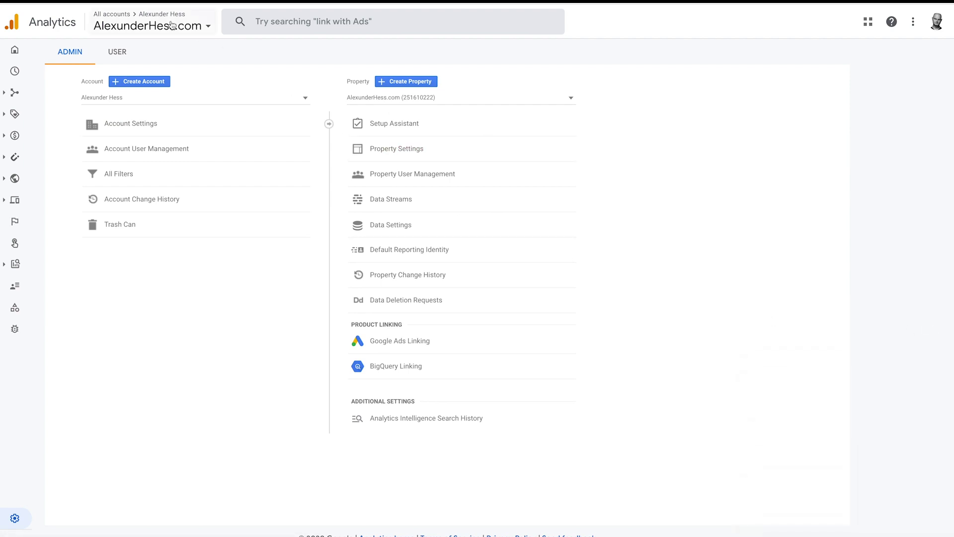
click(414, 82)
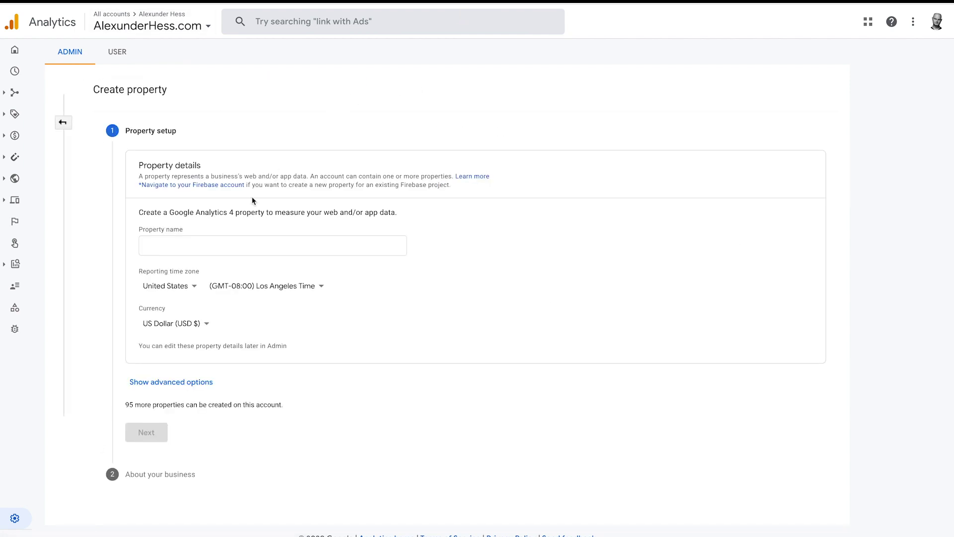
Show the advanced options of the property setup, turn on creating a Universal Analytics property, and review its website URL and property type options
click(239, 248)
click(192, 382)
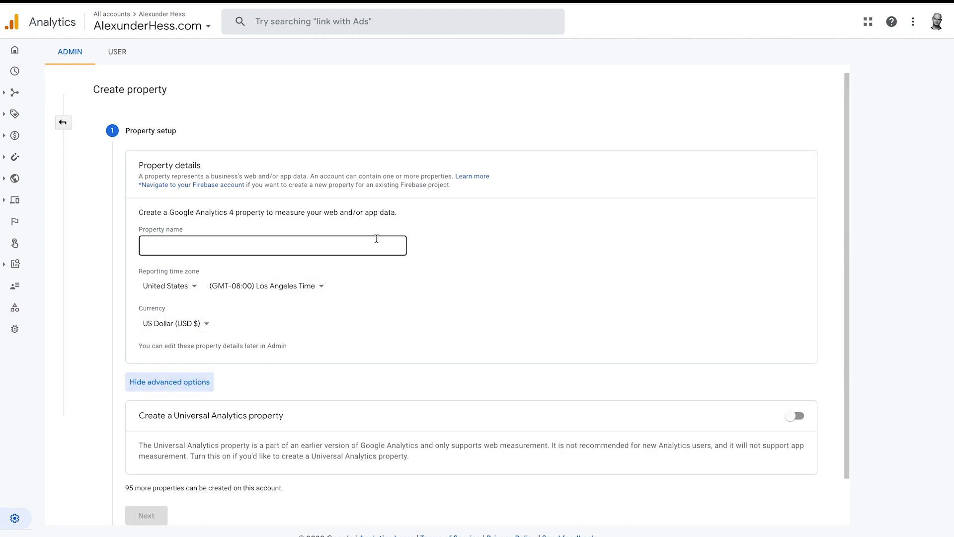
scroll(377, 239, down, 1)
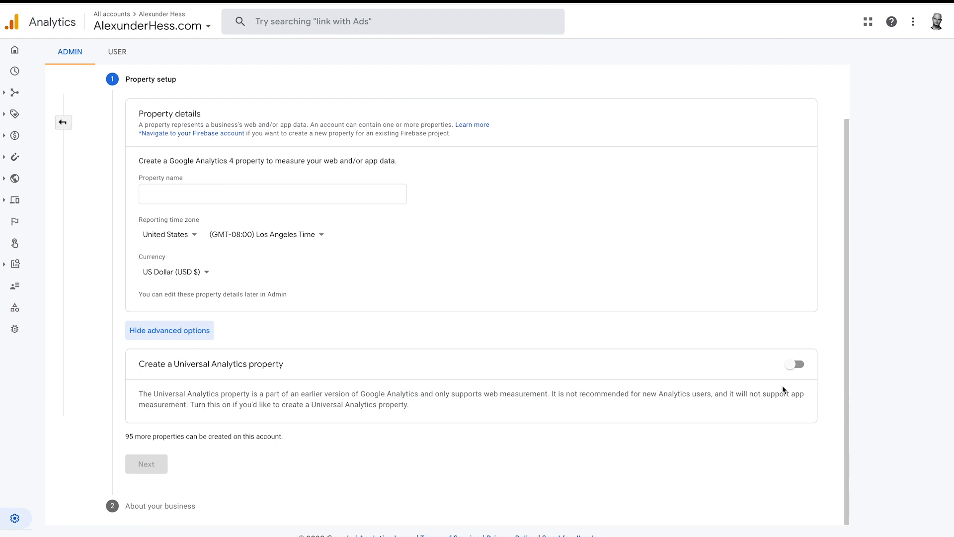
click(801, 367)
scroll(585, 366, down, 3)
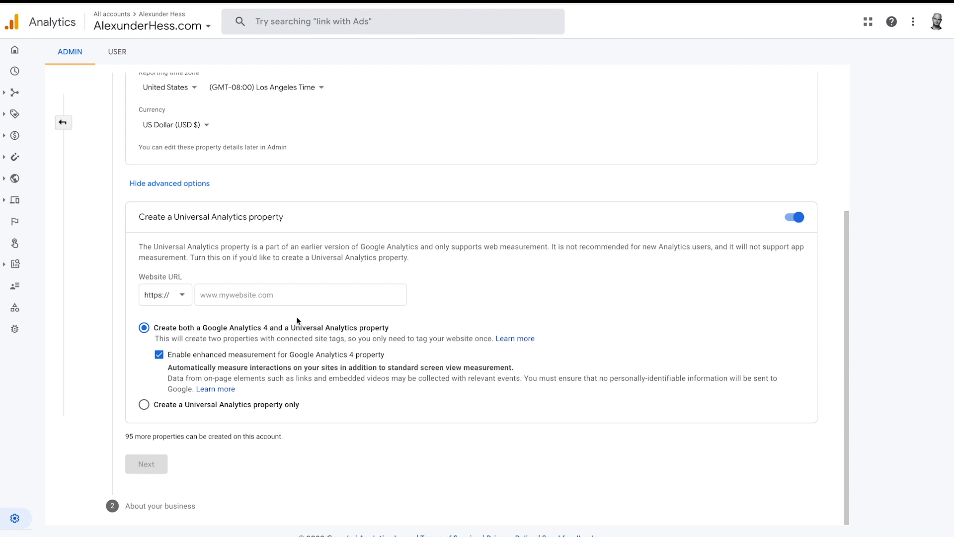
scroll(356, 340, up, 1)
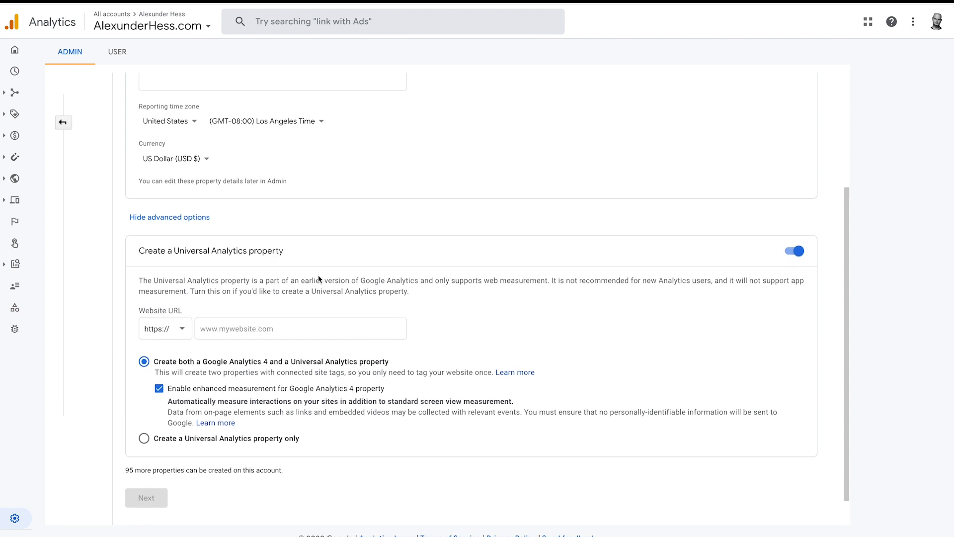
click(321, 330)
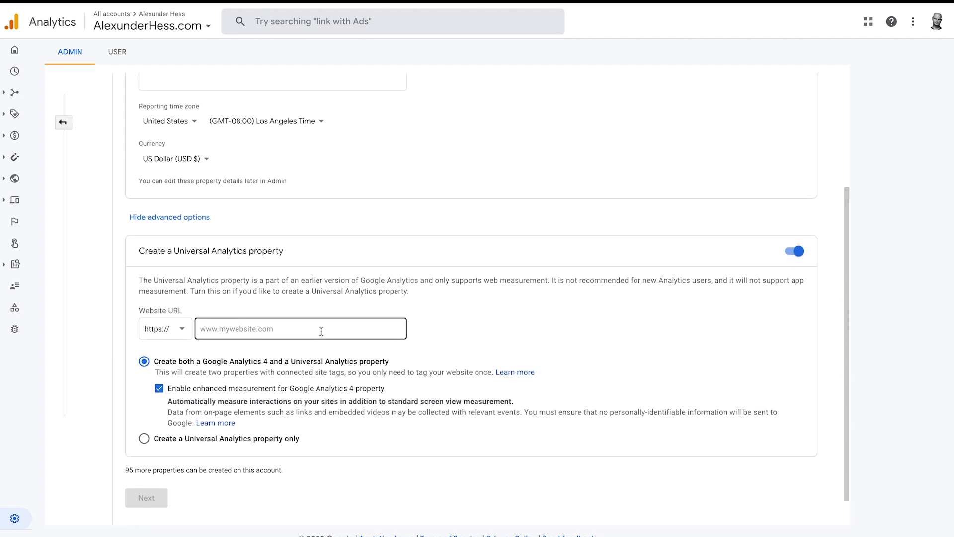
scroll(321, 331, down, 1)
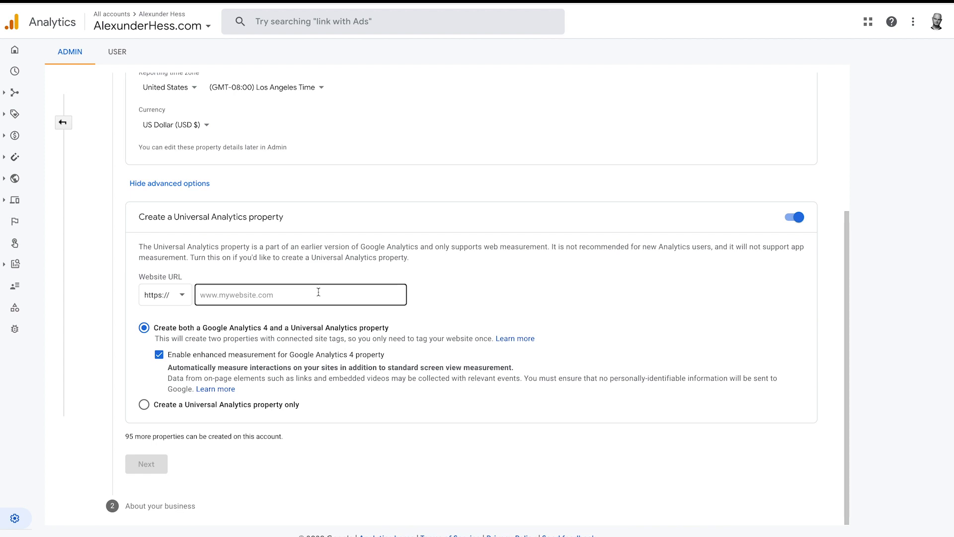
click(369, 253)
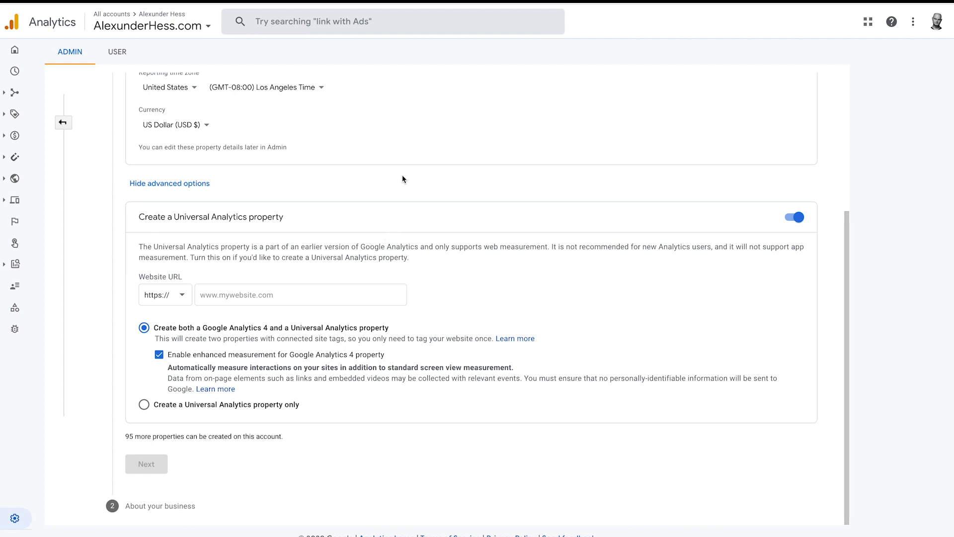